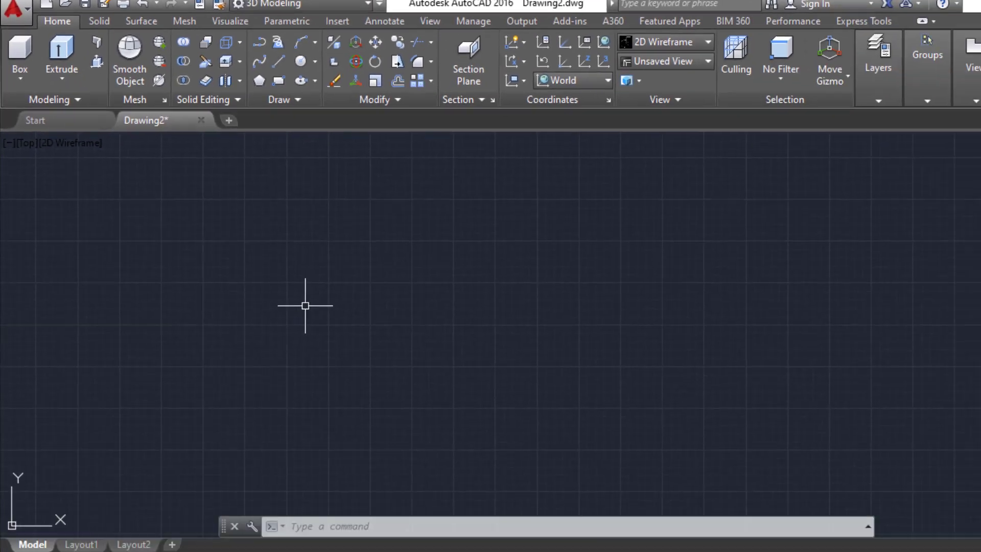
Start a polyline in the empty drawing area and draw a horizontal zero-width segment as the arrow's shaft.
left_click(305, 264)
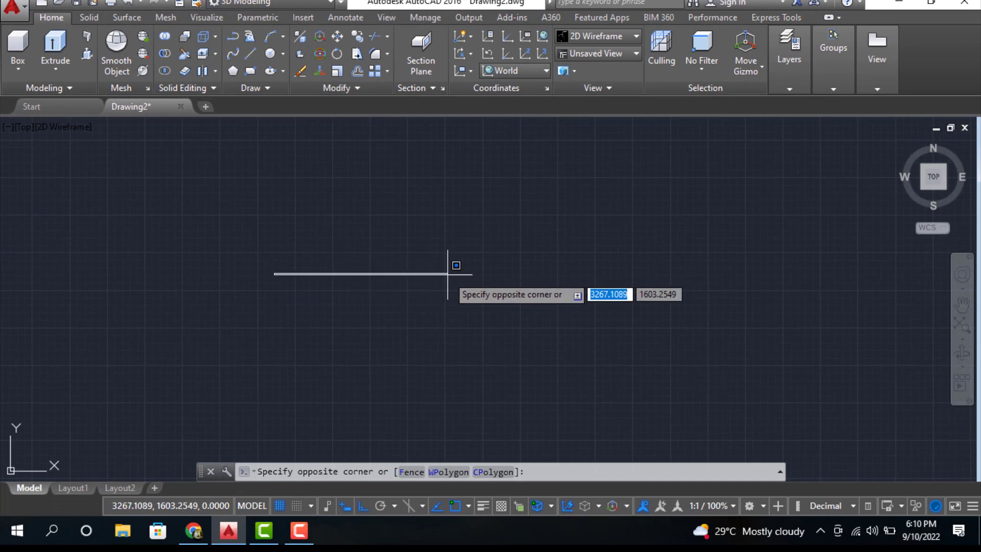
key("Escape")
left_click(234, 37)
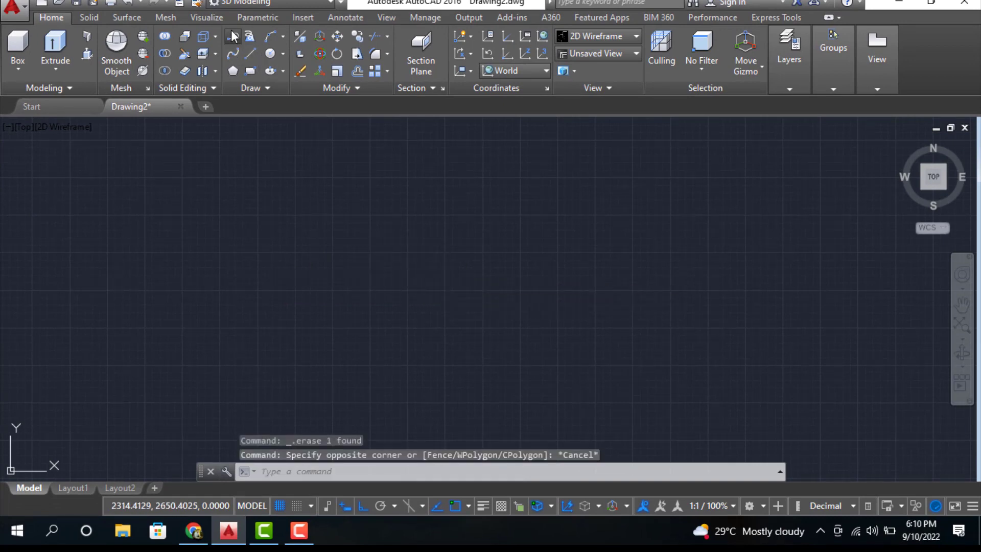
left_click(250, 259)
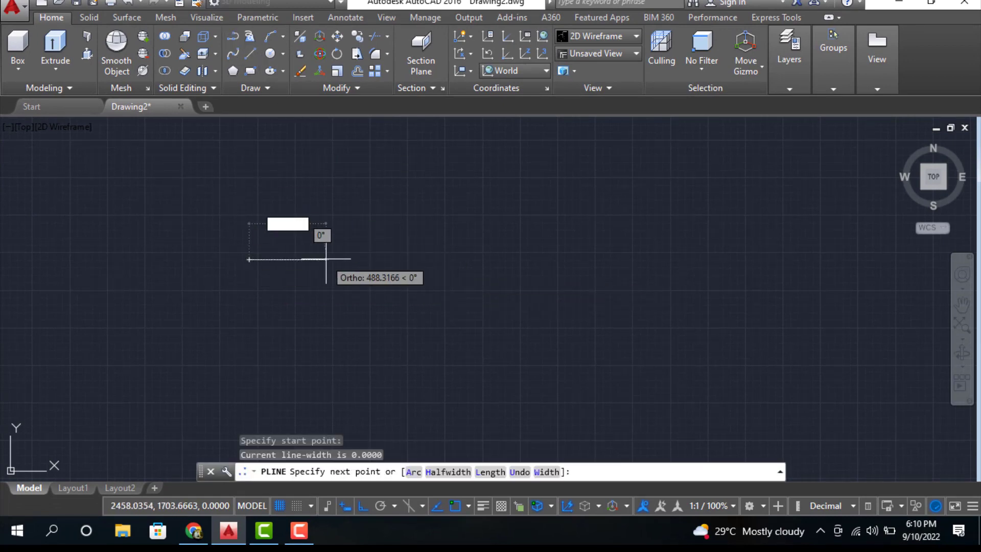
left_click(425, 259)
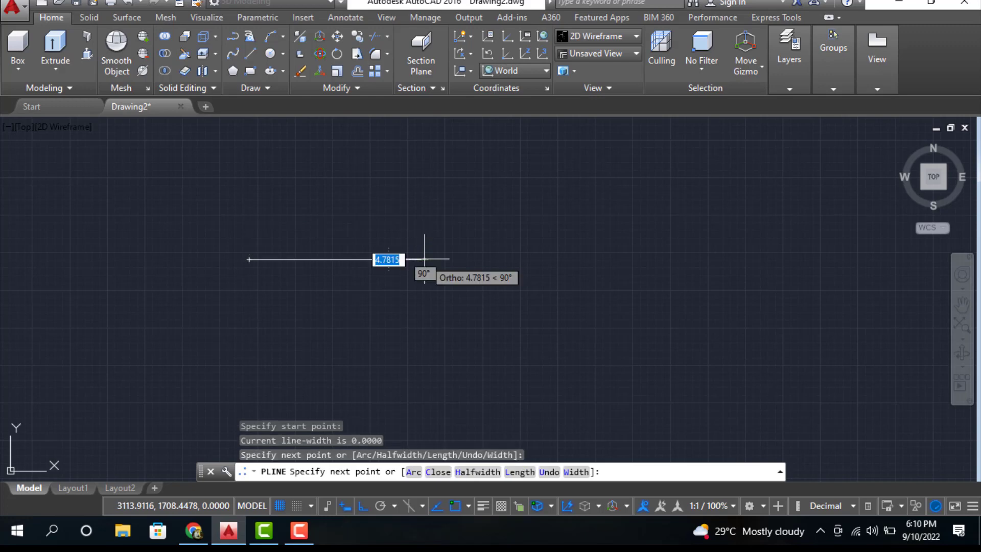
Finish the polyline with a horizontal arrowhead segment about 129 units long, with starting width 90 and ending width 0.
left_click(575, 471)
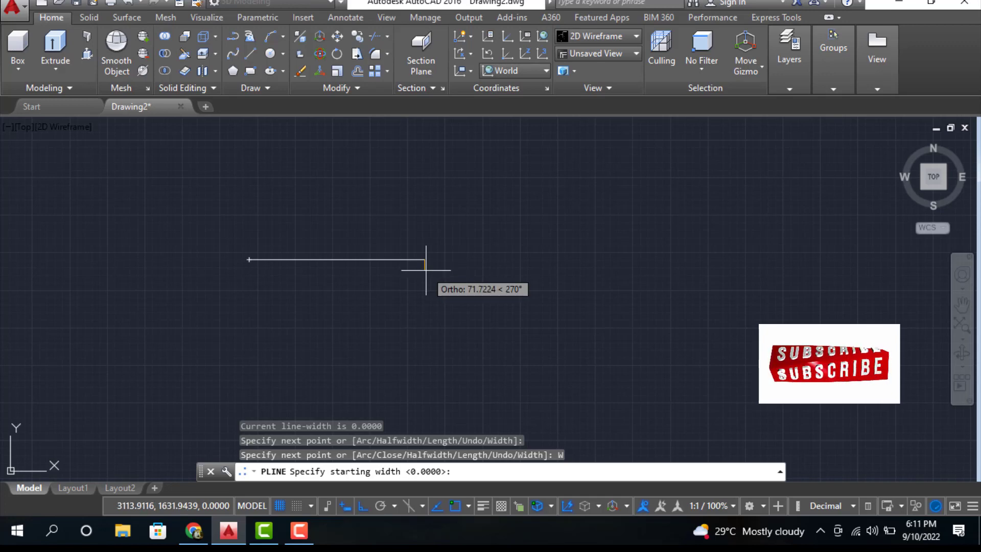
type("9")
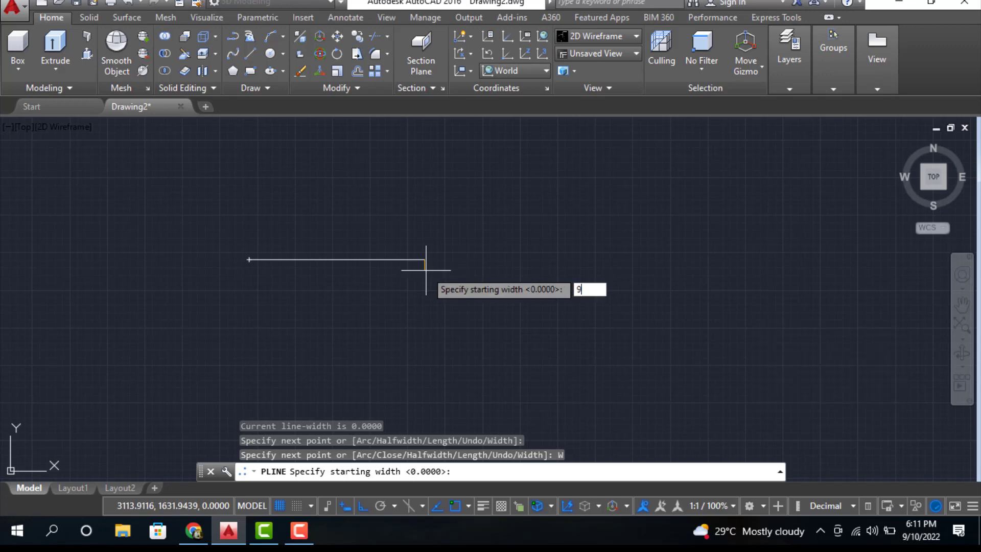
type("0")
key("Return")
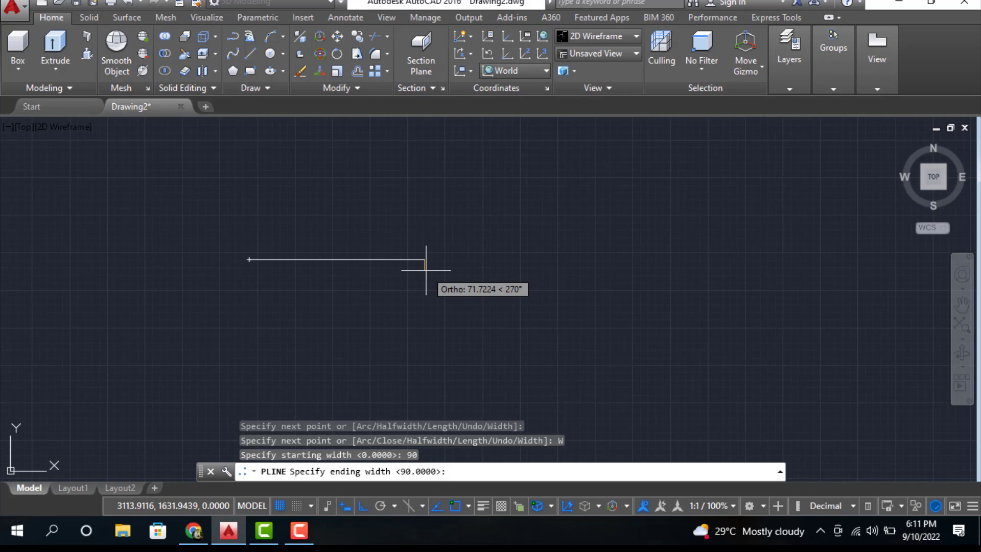
type("0")
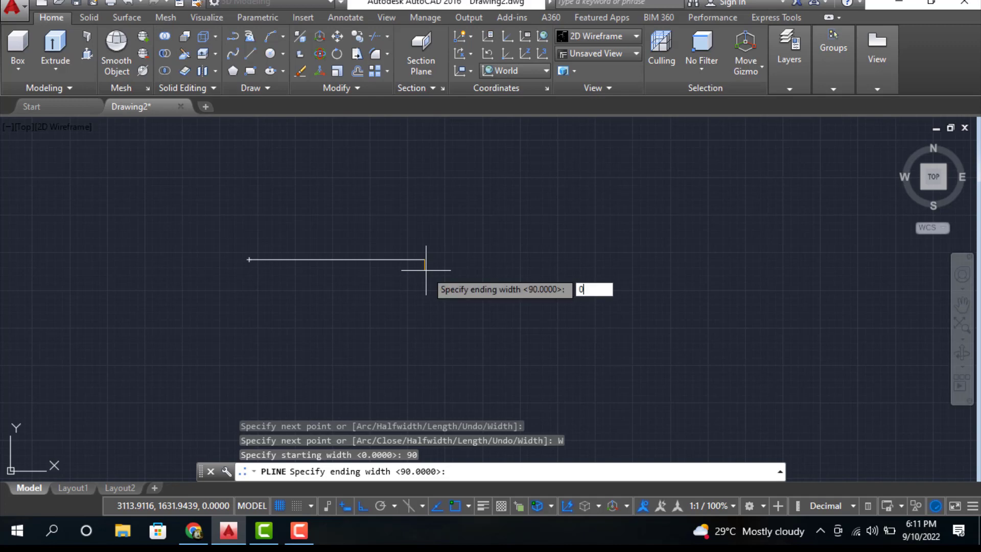
key("Return")
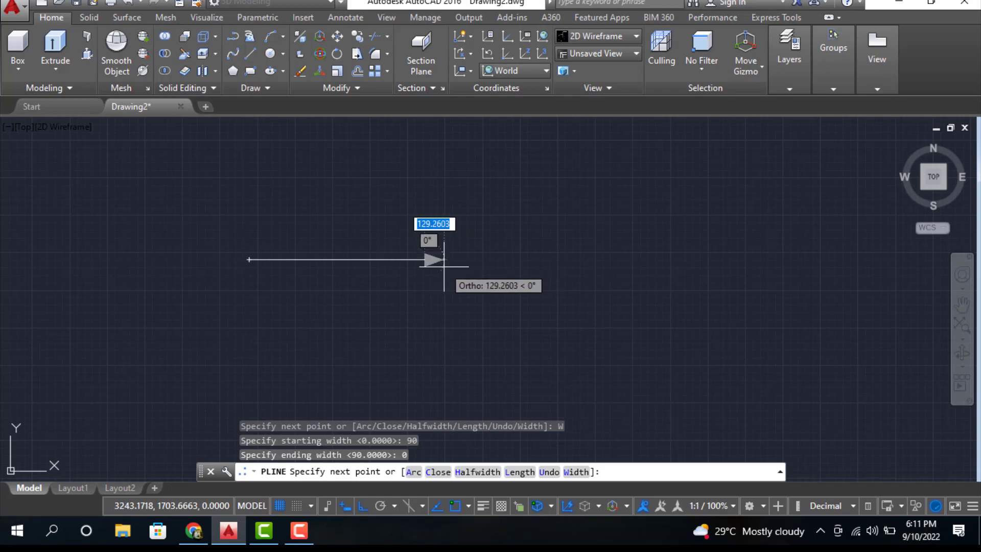
left_click(444, 260)
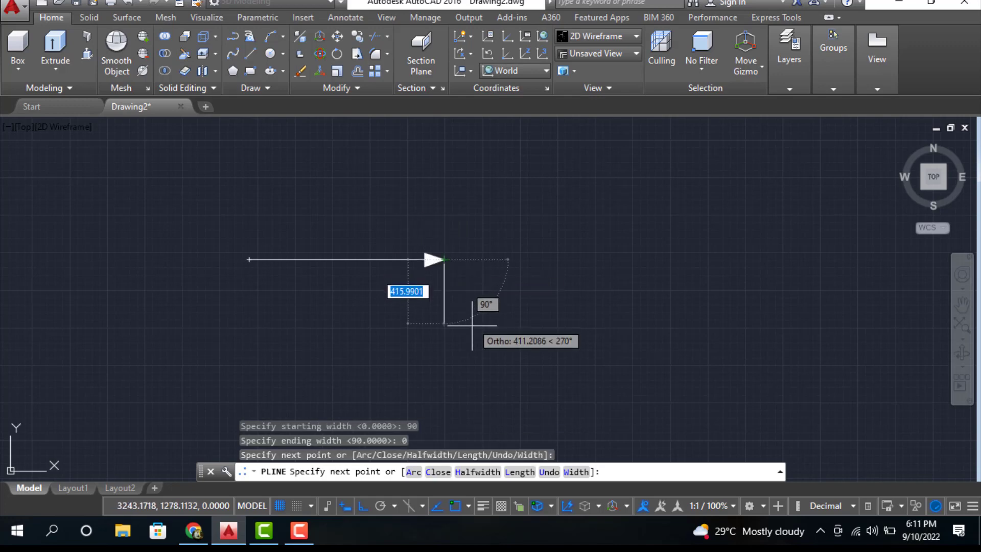
key("Escape")
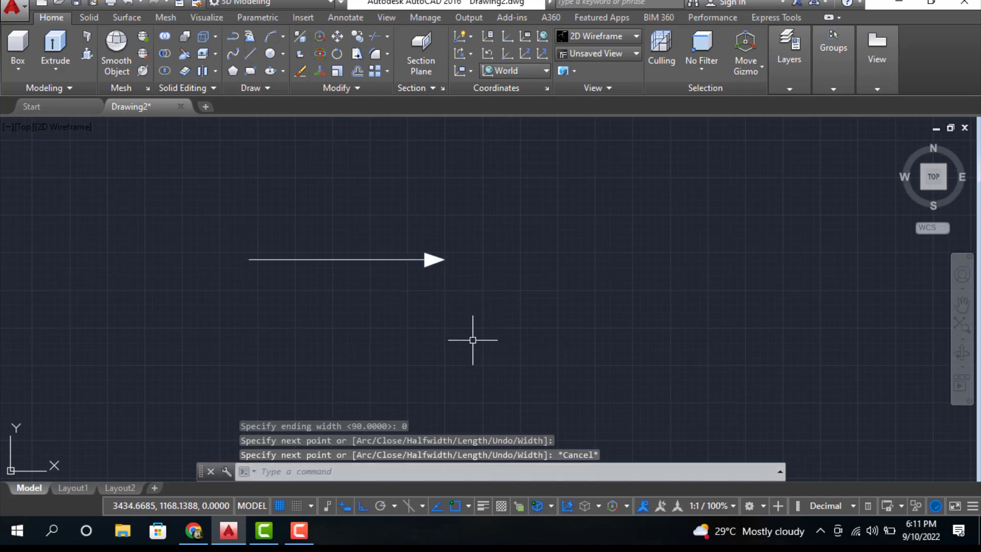
Copy the arrow by its tail end to three places: directly below it, in line to its right, and lower right with Ortho off.
left_click(366, 259)
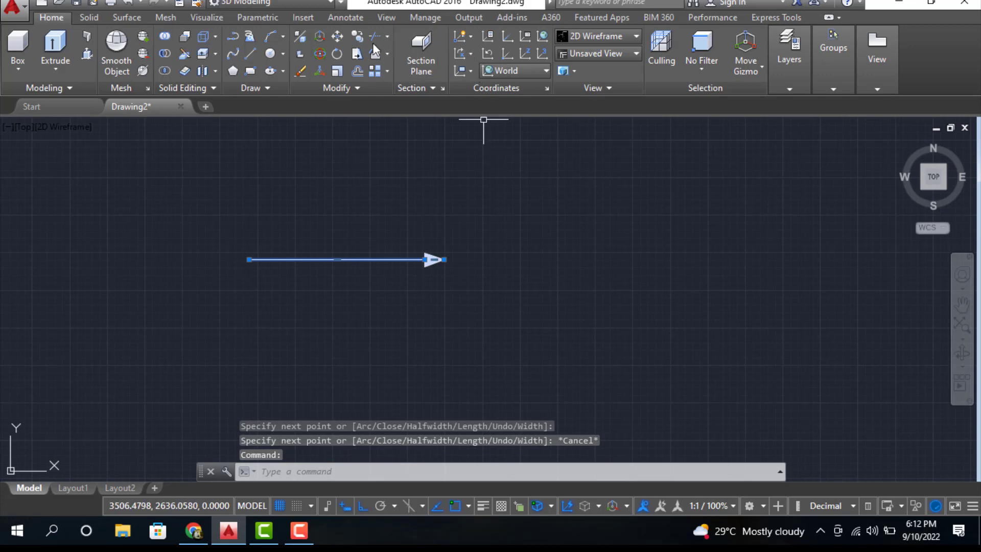
left_click(358, 38)
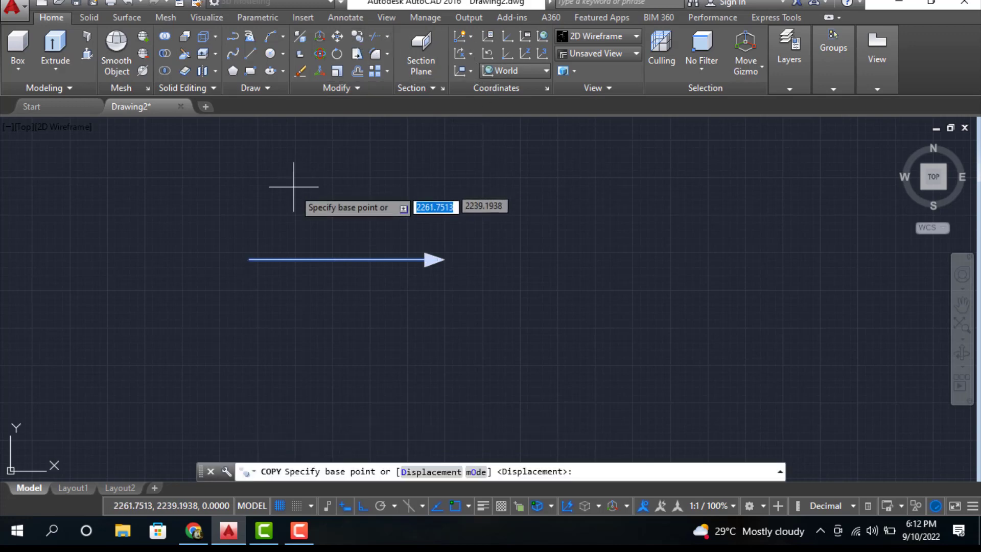
left_click(250, 259)
left_click(244, 304)
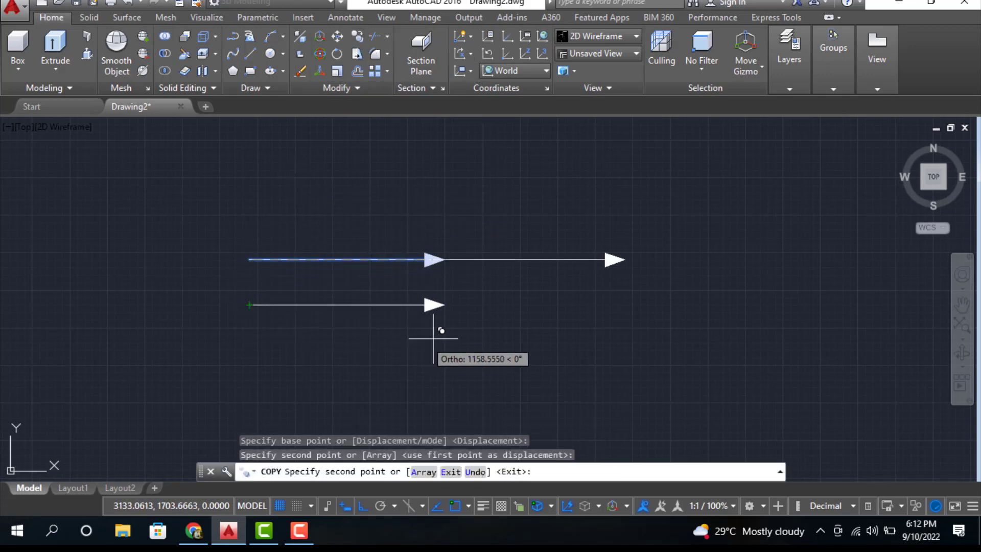
left_click(531, 368)
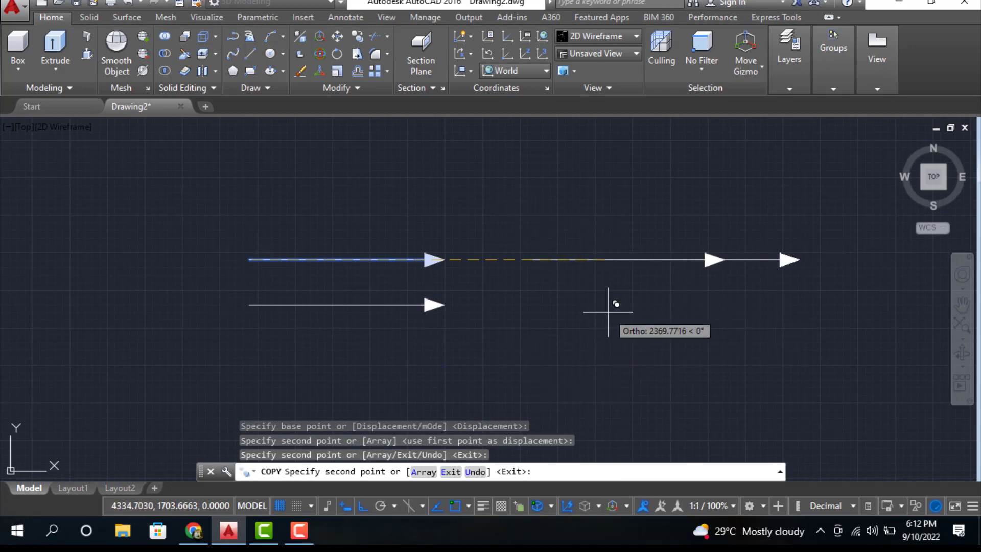
key("F8")
key("Escape")
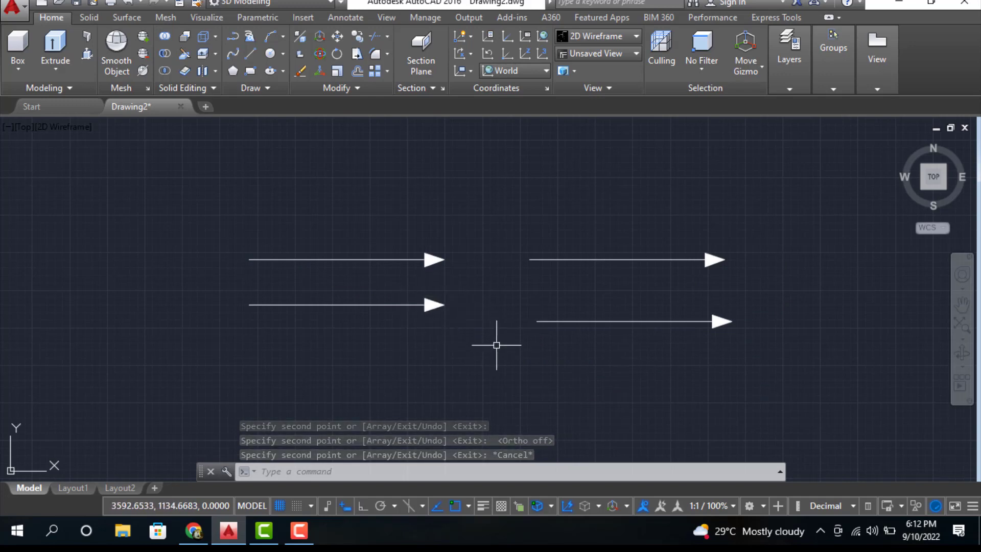
Rotate the upper right arrow by 30 degrees about its tail end.
middle_click_drag(496, 345, 433, 308)
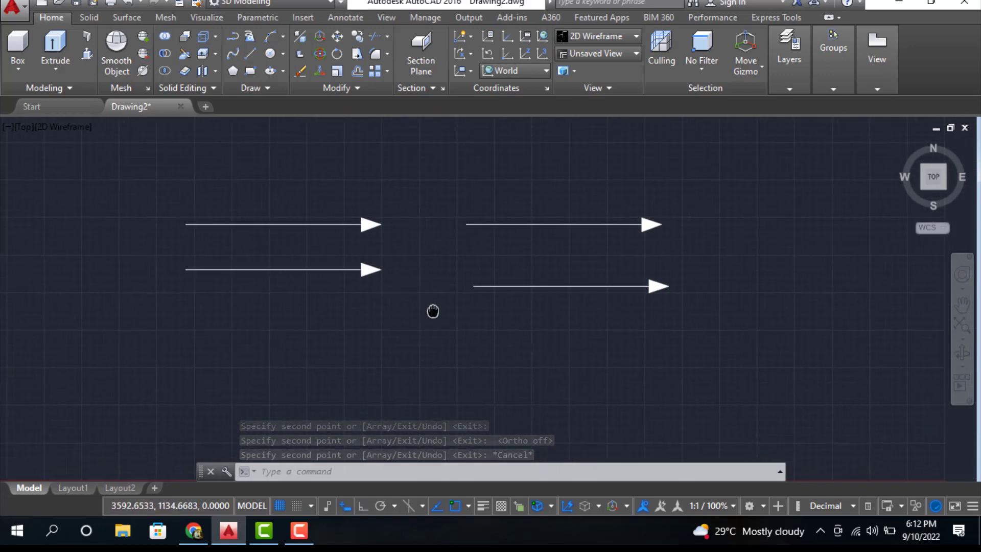
left_click(465, 223)
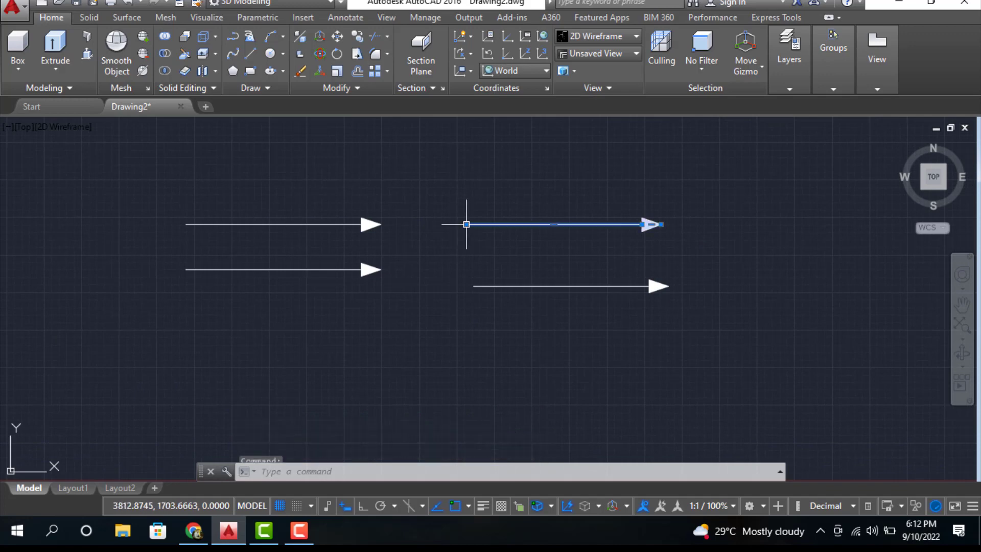
left_click(337, 53)
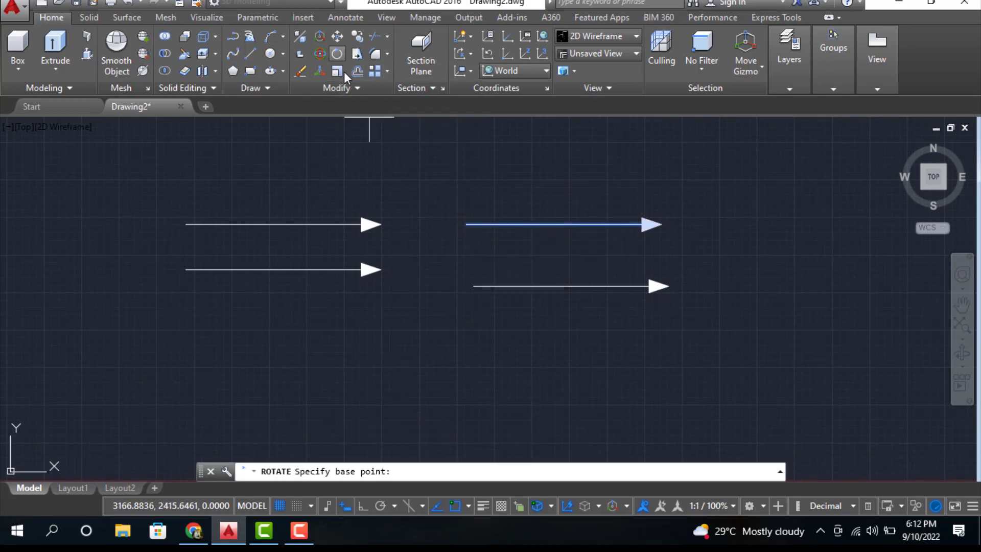
left_click(465, 224)
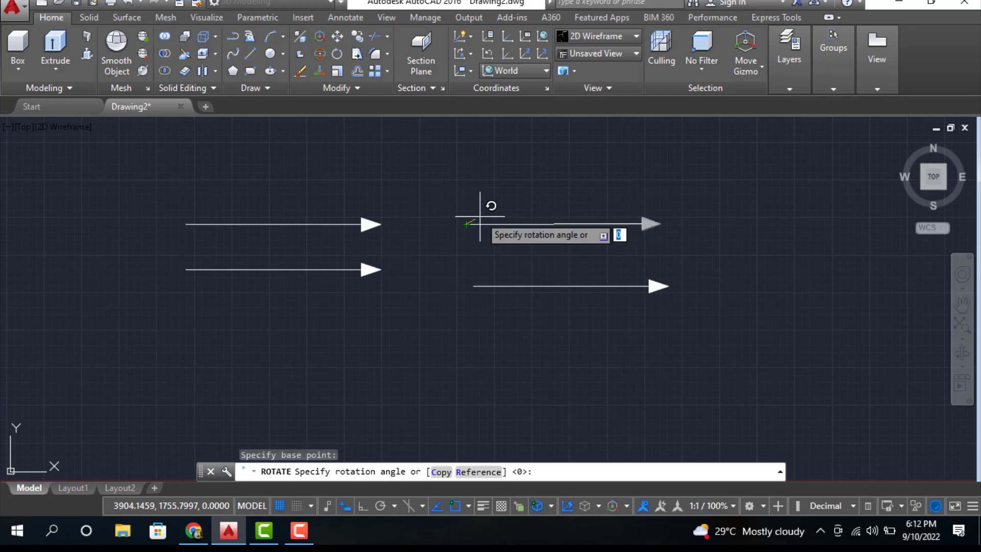
type("3")
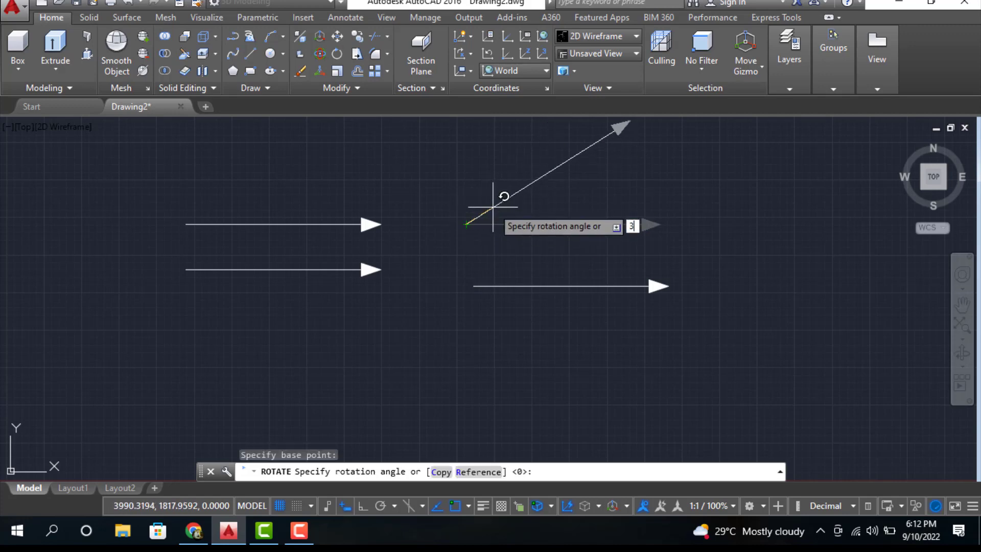
type("0")
key("Return")
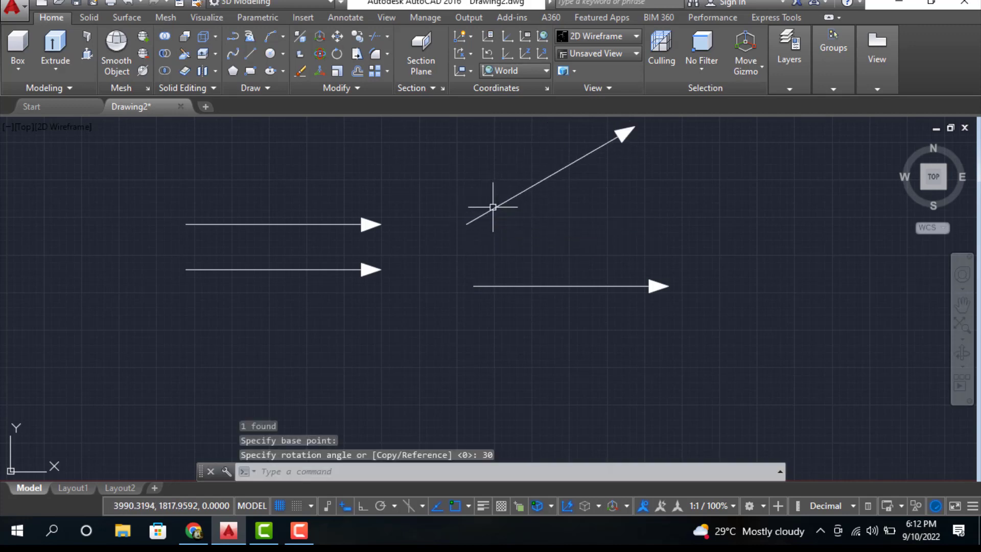
Draw a horizontal line about 1479 units long to the right of the arrows, with Ortho on.
middle_click_drag(492, 247, 400, 284)
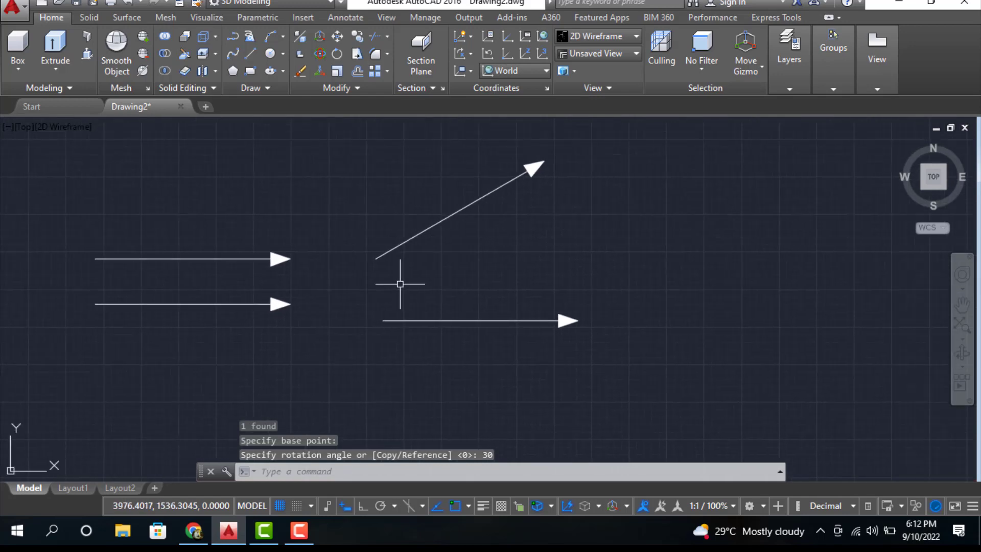
middle_click_drag(464, 271, 438, 274)
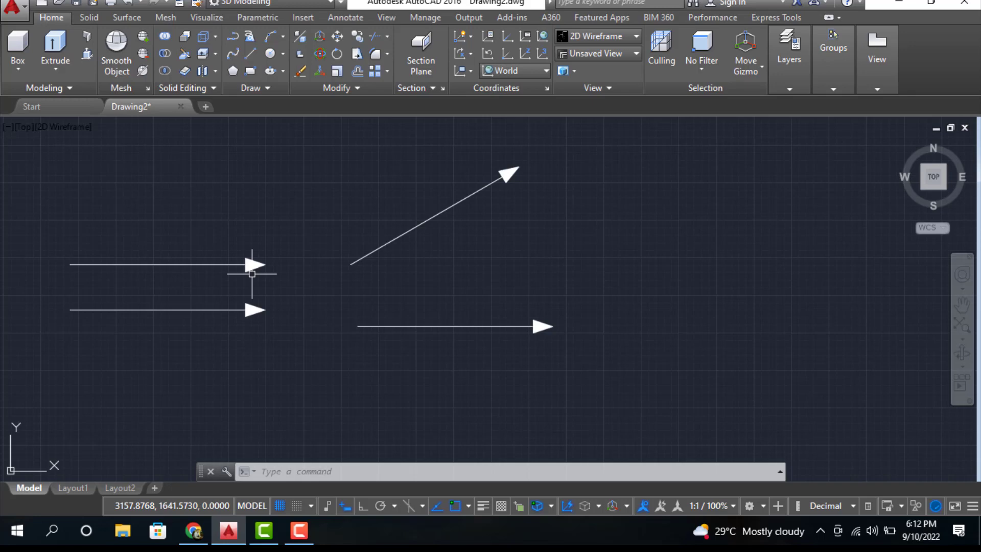
middle_click_drag(540, 271, 475, 280)
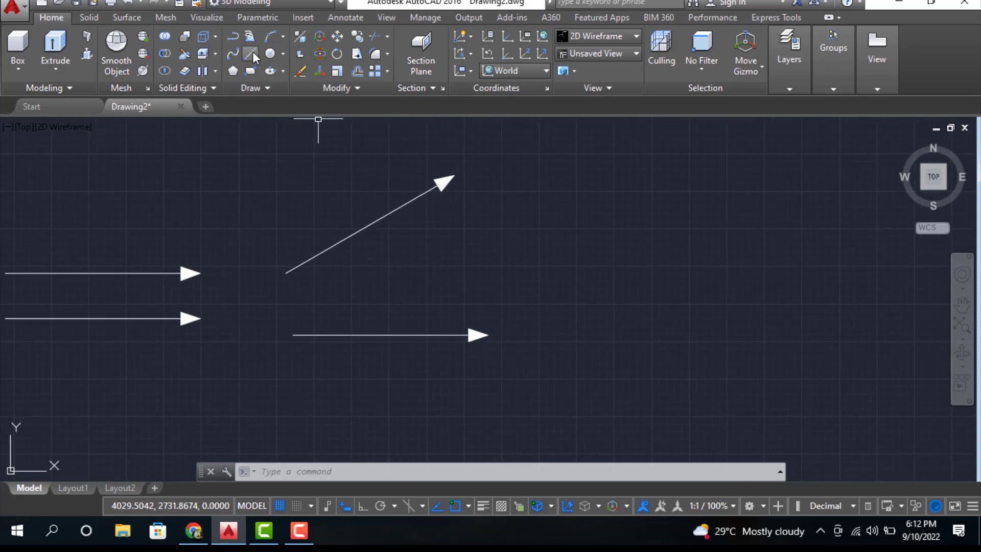
left_click(250, 53)
left_click(535, 273)
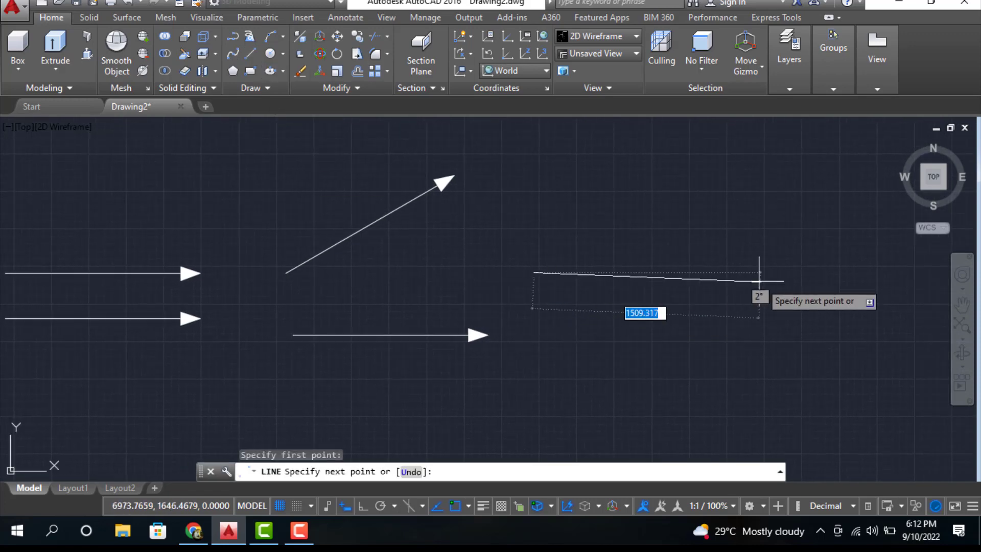
key("F8")
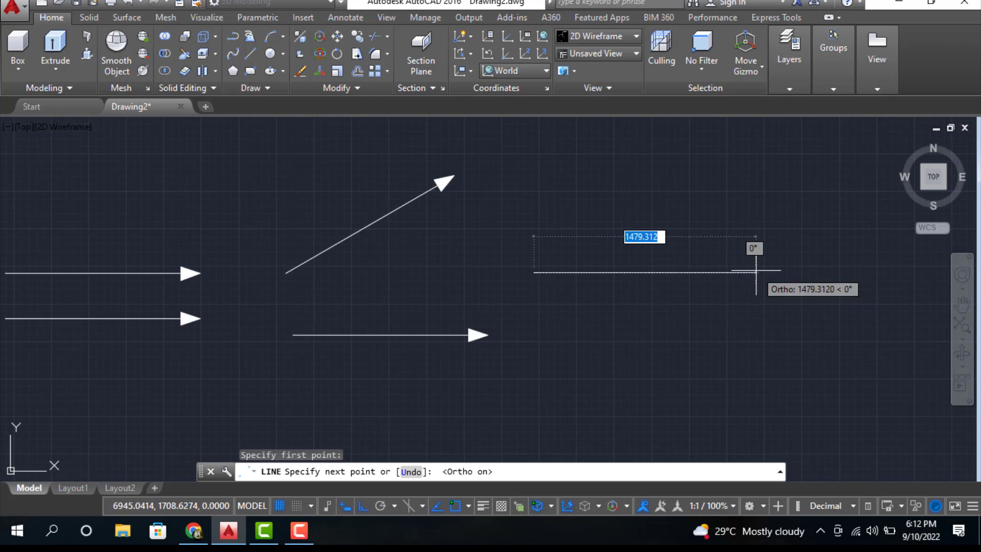
left_click(755, 271)
key("Escape")
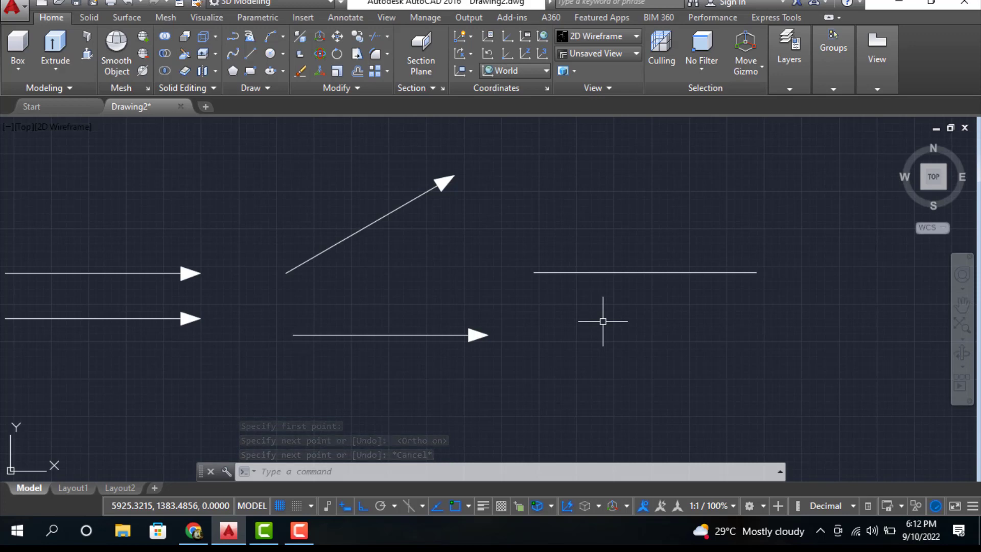
Draw a horizontal polyline arrowhead about 244 units long below the line's left end, with starting width 100 and ending width 0.
left_click(232, 35)
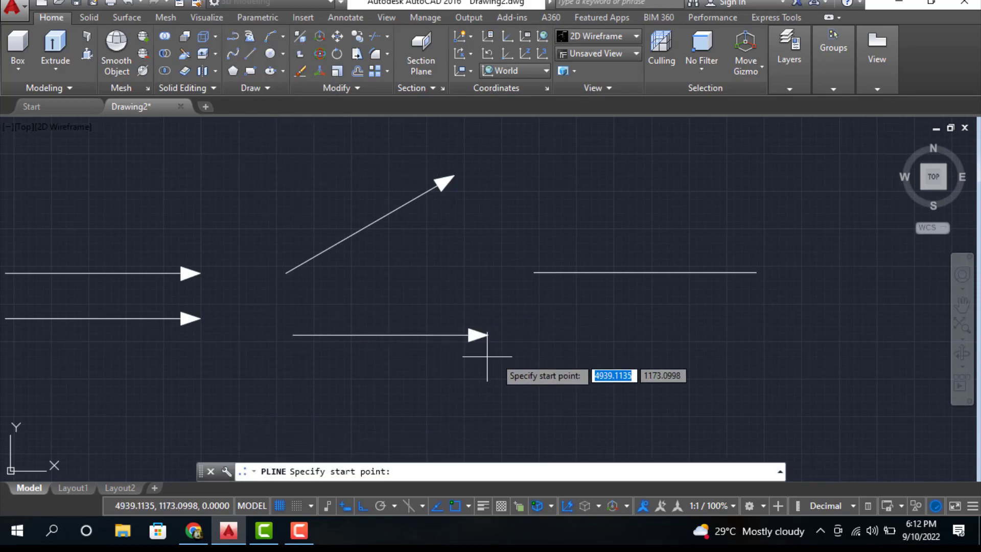
left_click(536, 335)
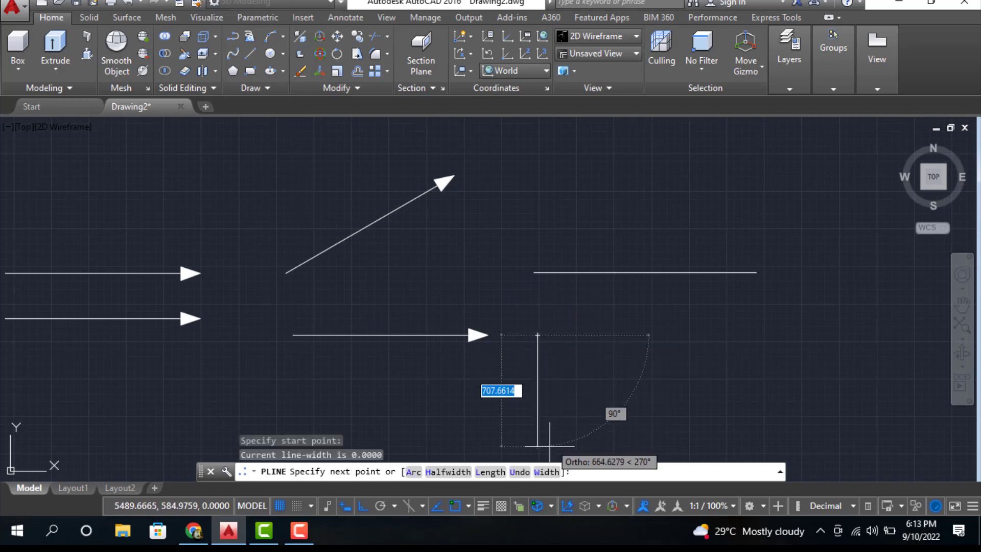
left_click(546, 472)
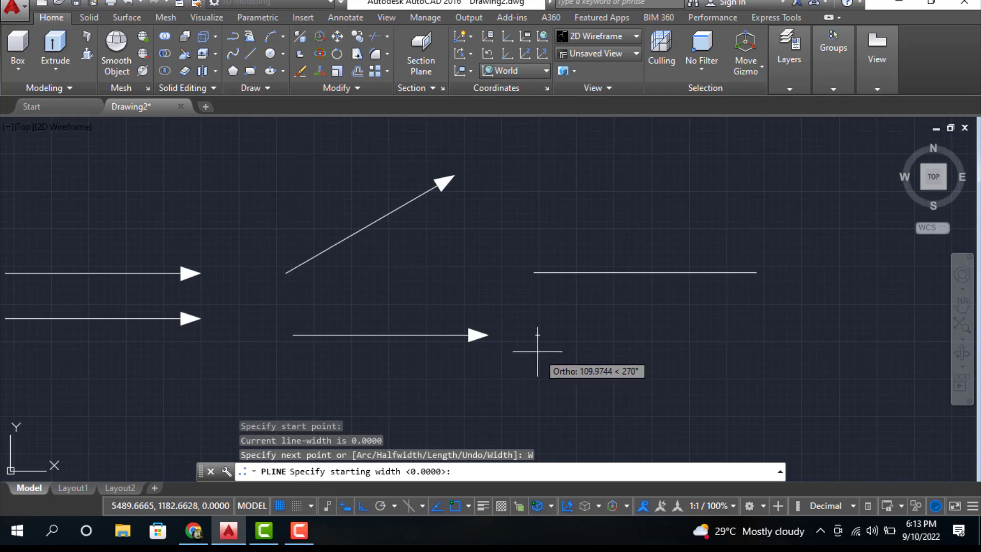
type("100")
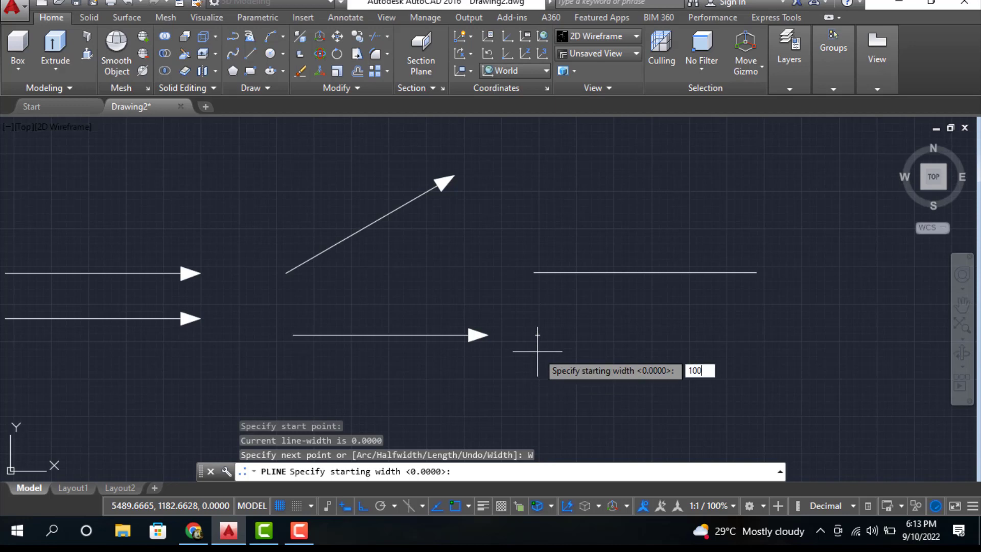
key("Return")
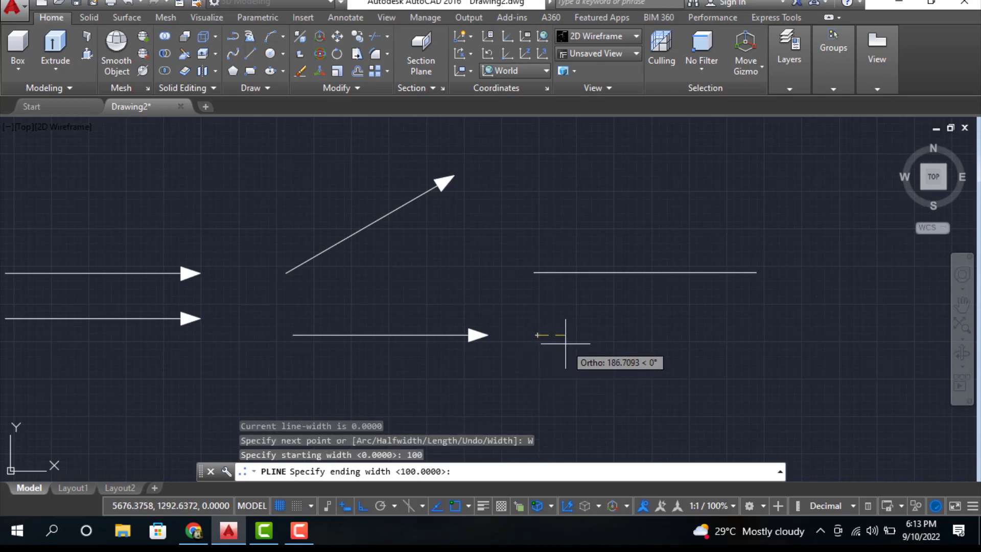
type("0")
key("Return")
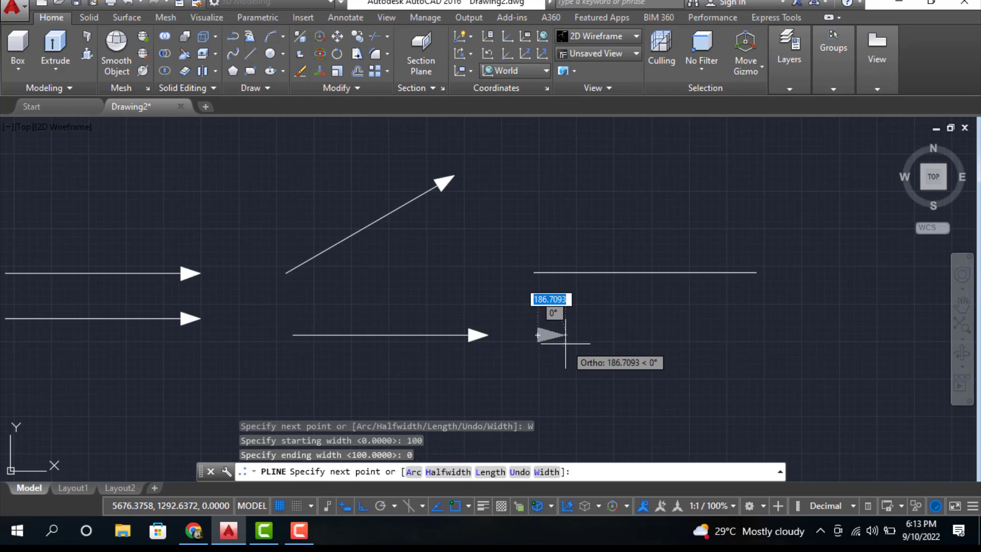
left_click(574, 343)
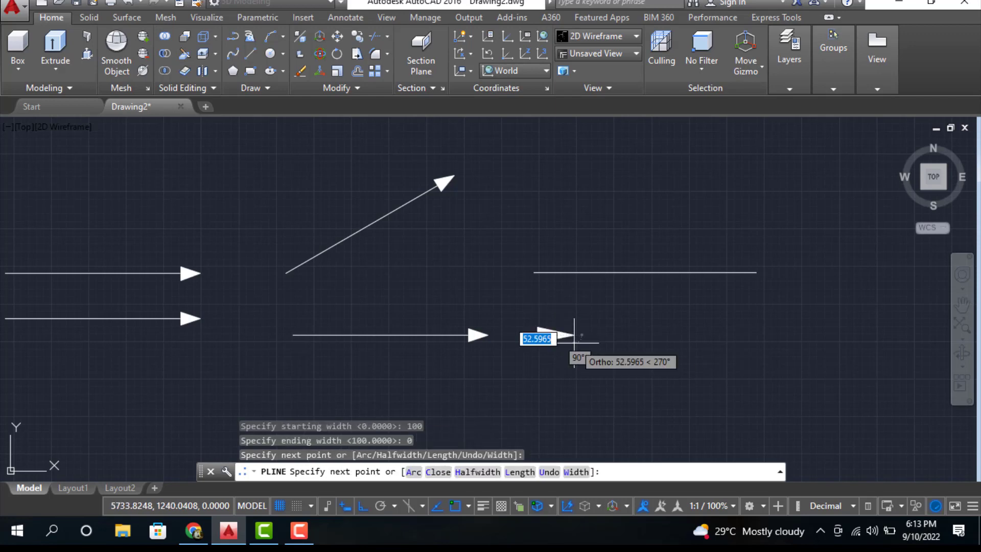
Move the separate arrowhead by the centre of its wide end onto the horizontal line above, slightly left of the line's middle, with Ortho off.
key("Escape")
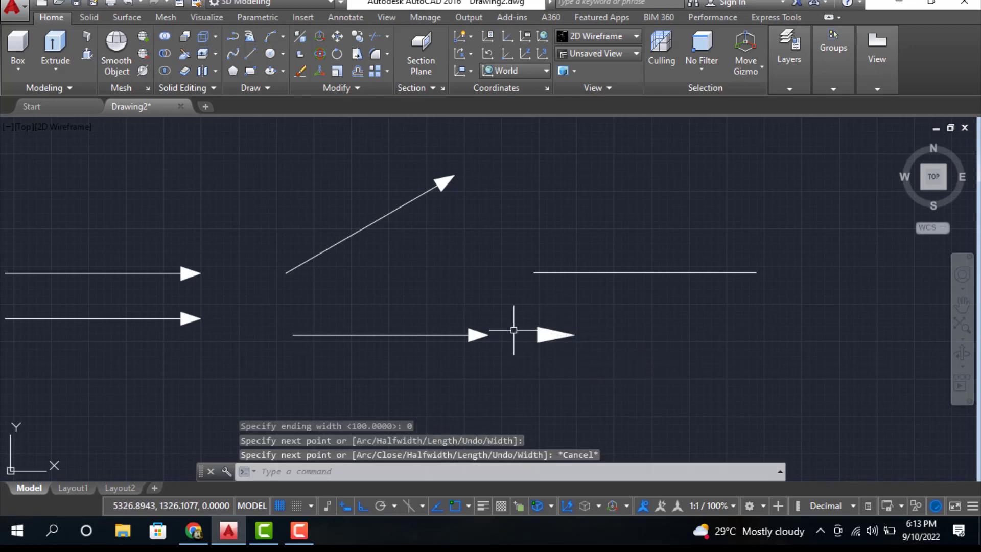
left_click(525, 320)
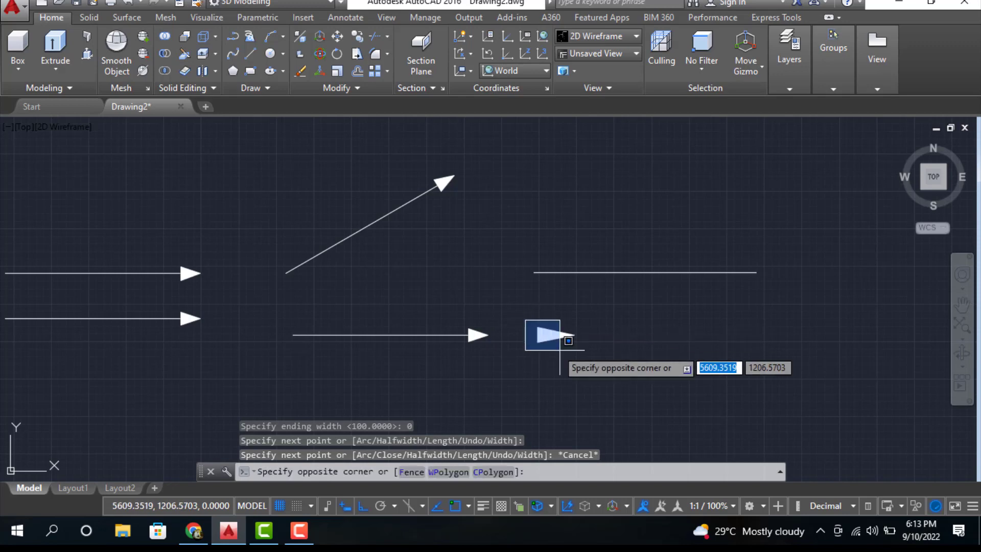
left_click(578, 351)
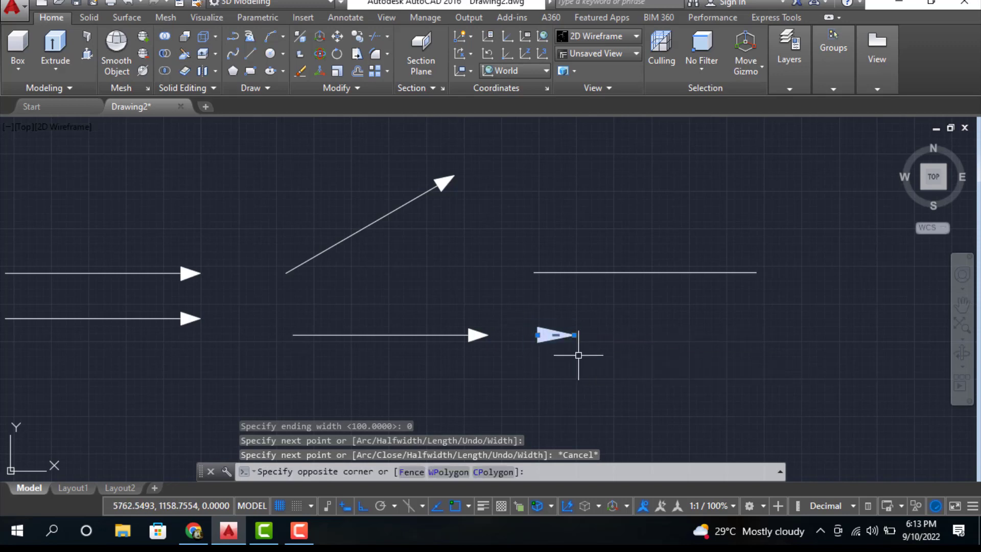
left_click(337, 36)
scroll(540, 334, "up", 2)
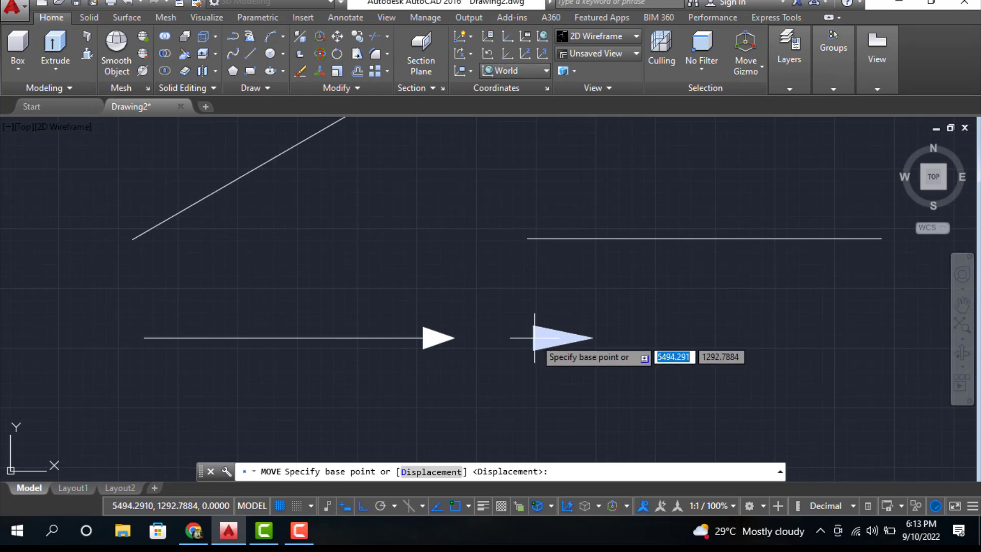
scroll(531, 338, "up", 3)
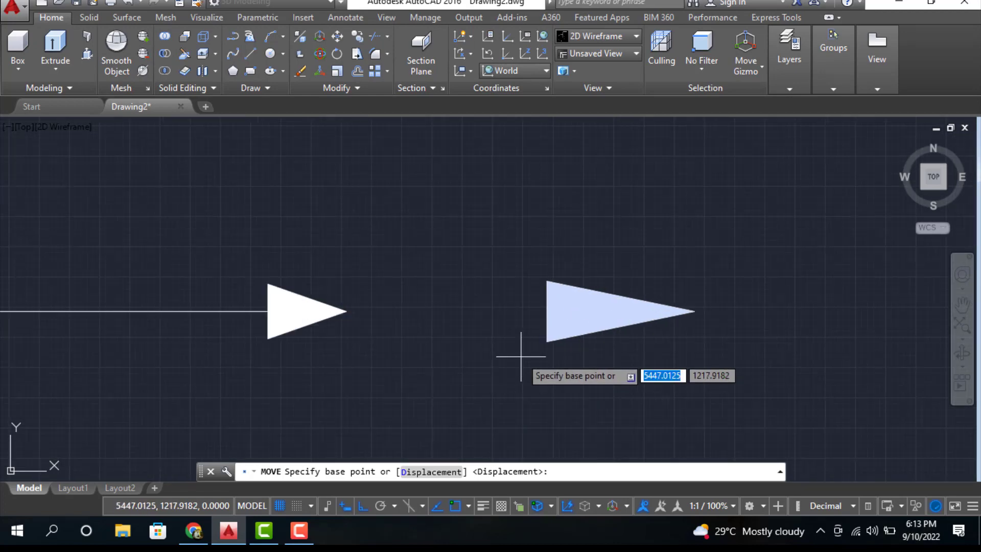
left_click(546, 311)
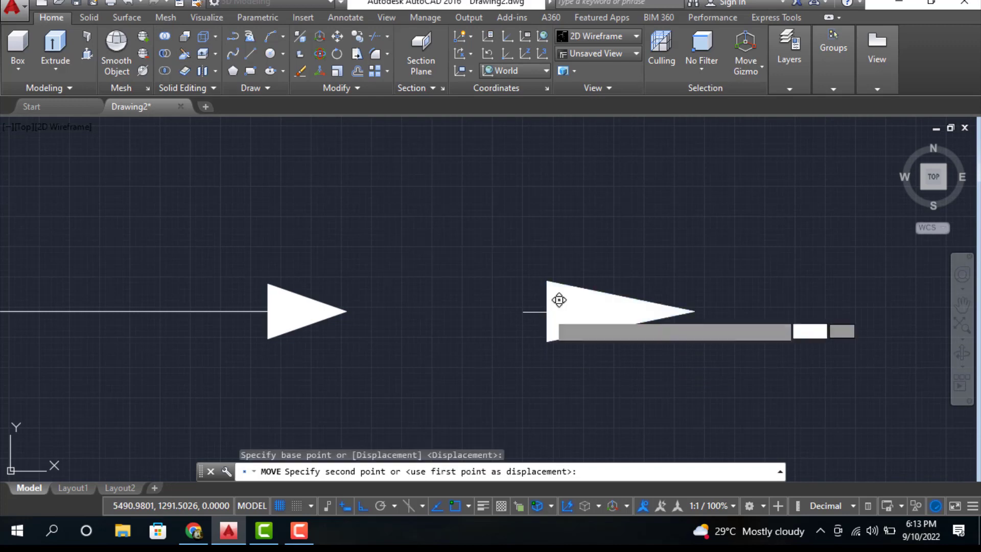
middle_click_drag(598, 285, 483, 434)
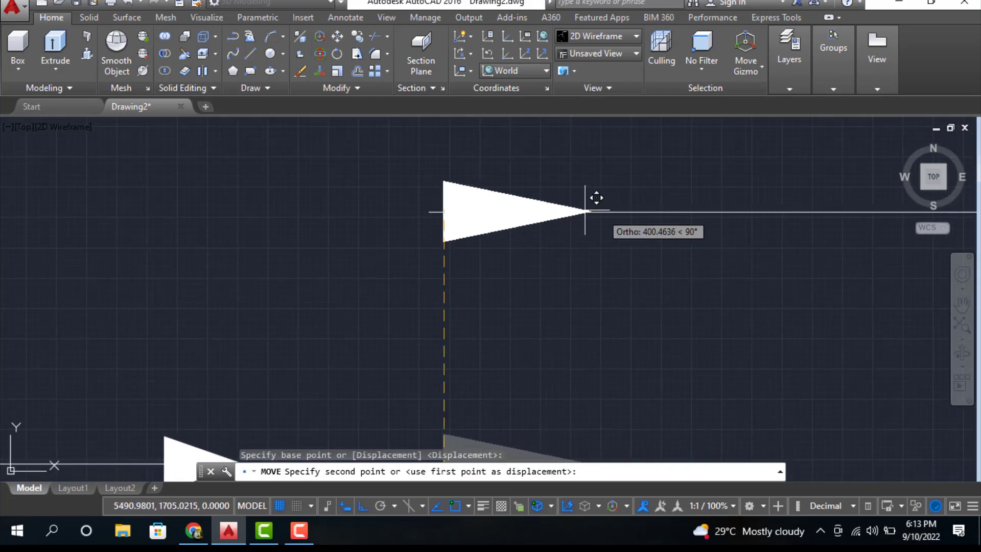
key("F8")
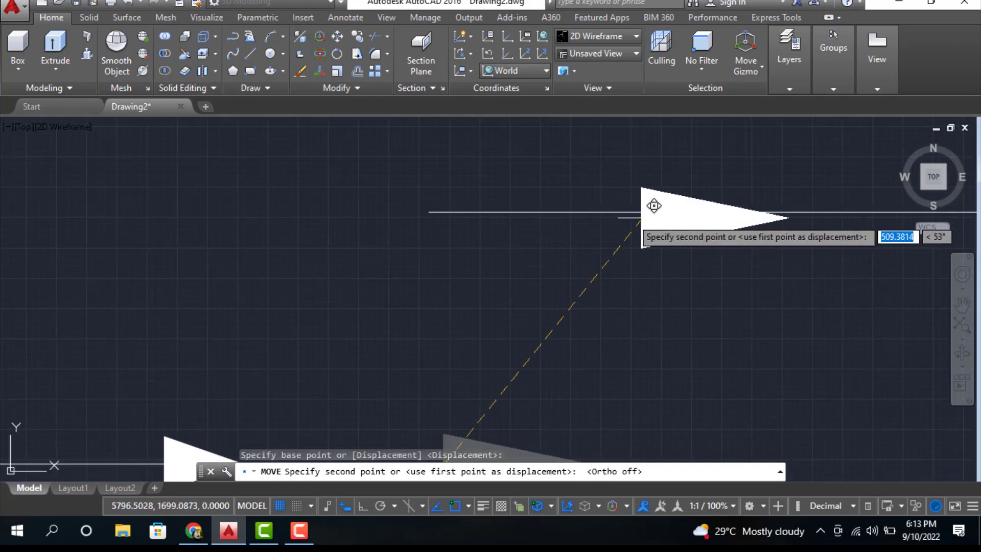
middle_click_drag(725, 211, 604, 319)
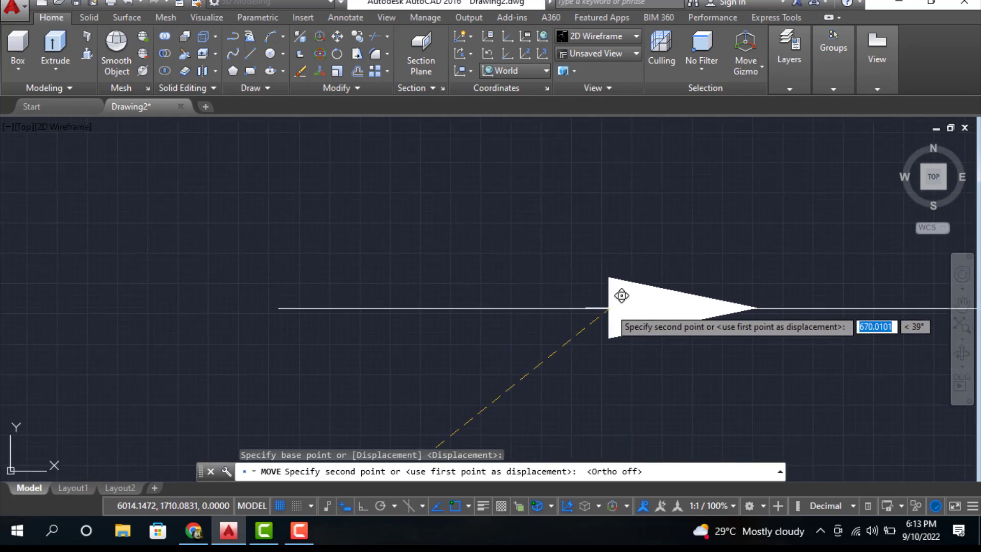
left_click(621, 296)
scroll(549, 337, "down", 1)
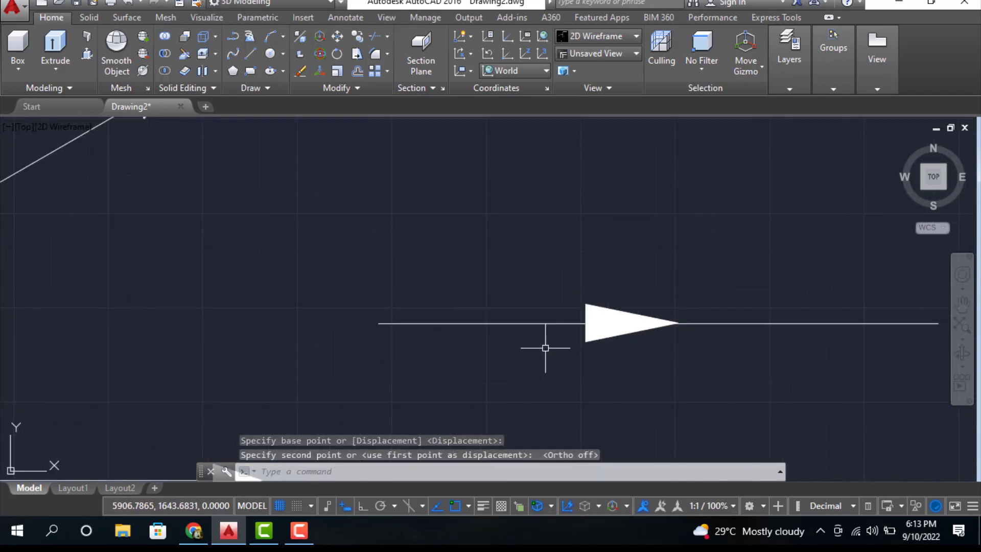
middle_click_drag(669, 353, 484, 315)
scroll(484, 315, "down", 2)
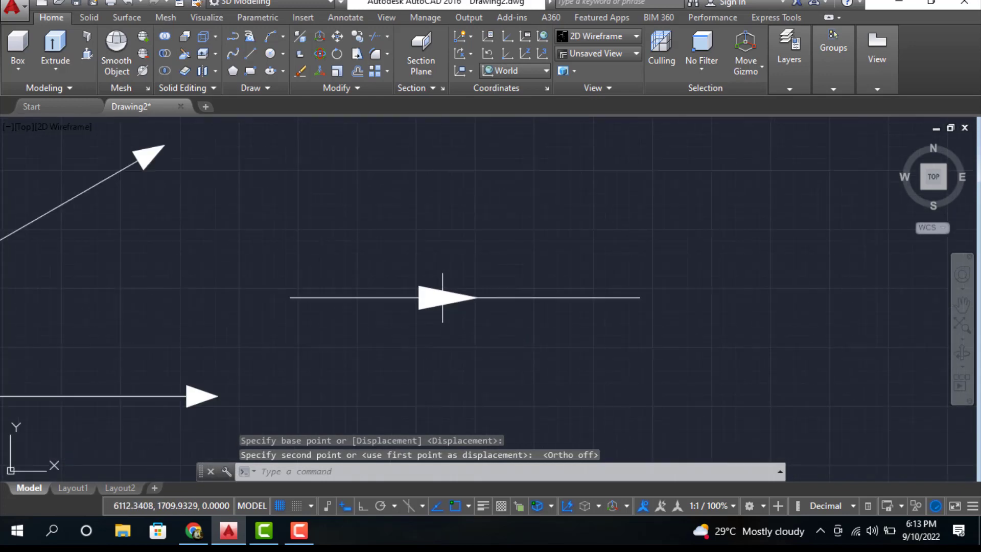
left_click(444, 297)
key("Escape")
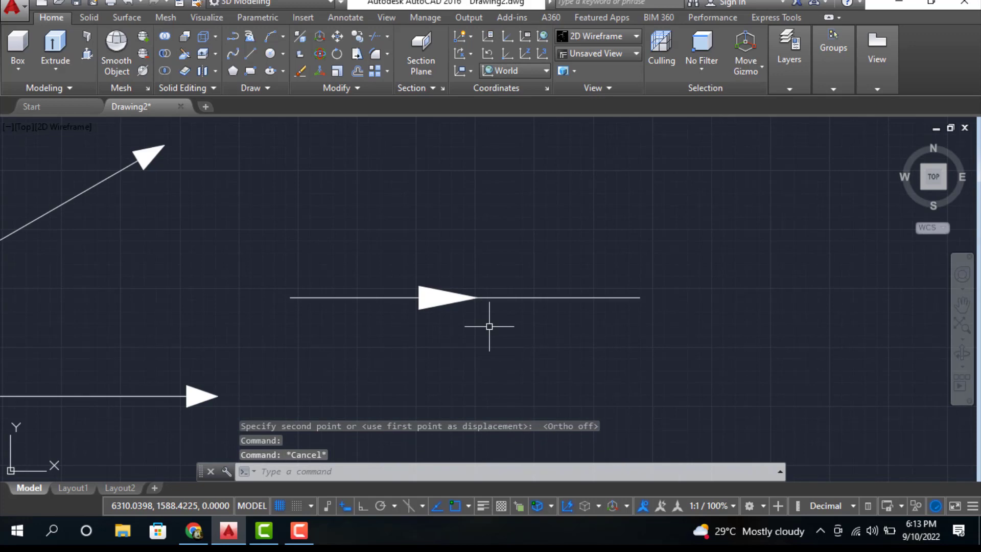
scroll(429, 327, "down", 4)
middle_click_drag(434, 333, 479, 323)
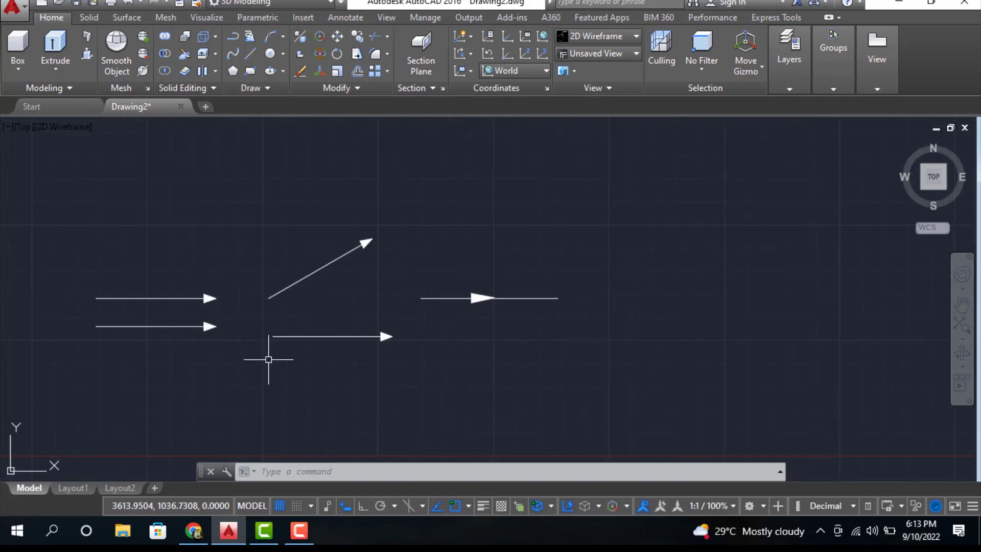